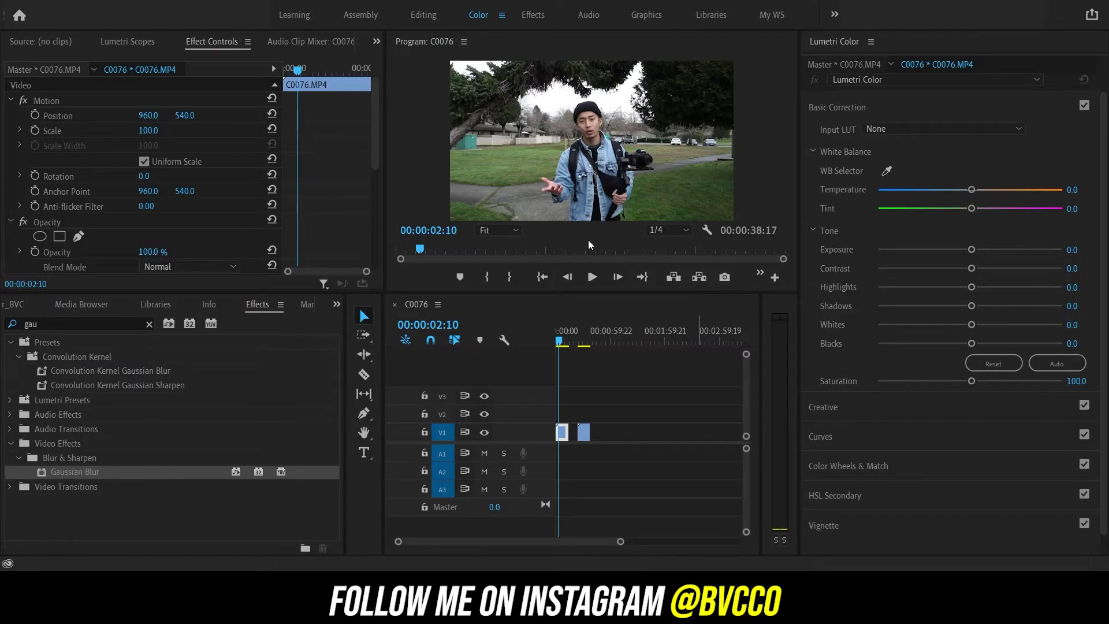
Deselect the clip, zoom the timeline in, and park the playhead at the clip's start
click(582, 381)
key(equal)
key(equal)
key(equal)
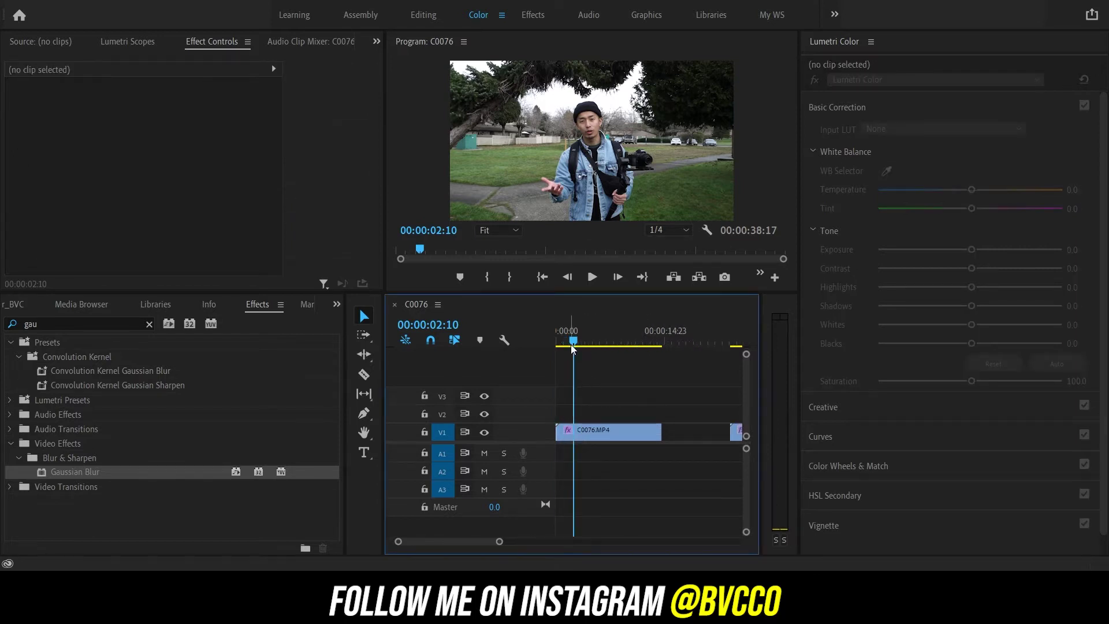
drag(572, 341, 549, 337)
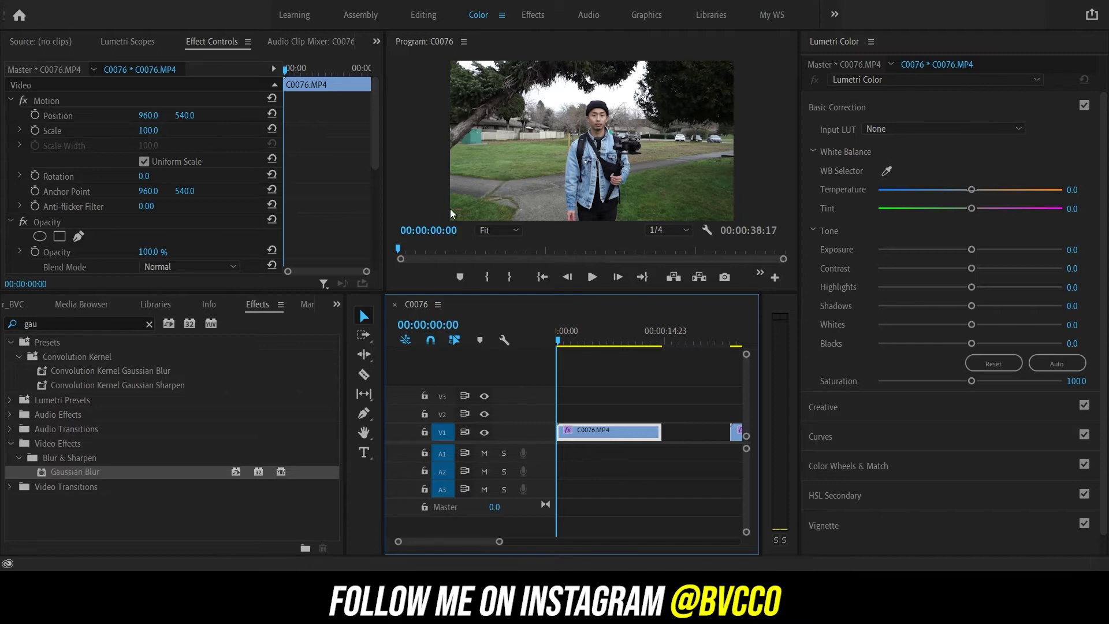
Search the Effects panel for 'gaus' and drop Gaussian Blur onto C0076.MP4 on V1
click(117, 325)
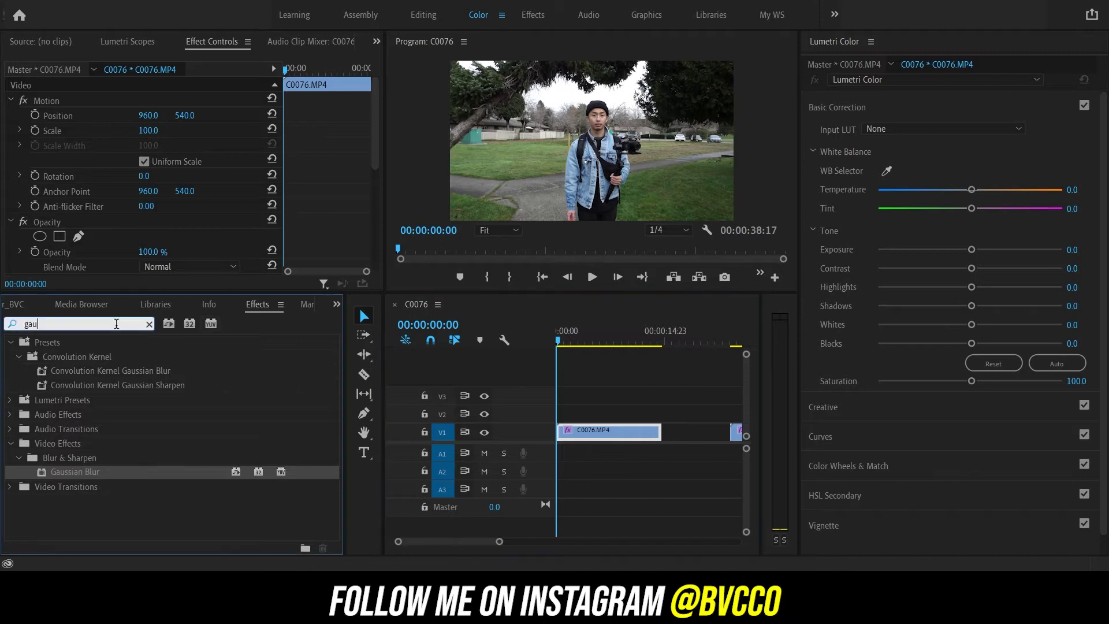
double_click(52, 324)
text(gausi)
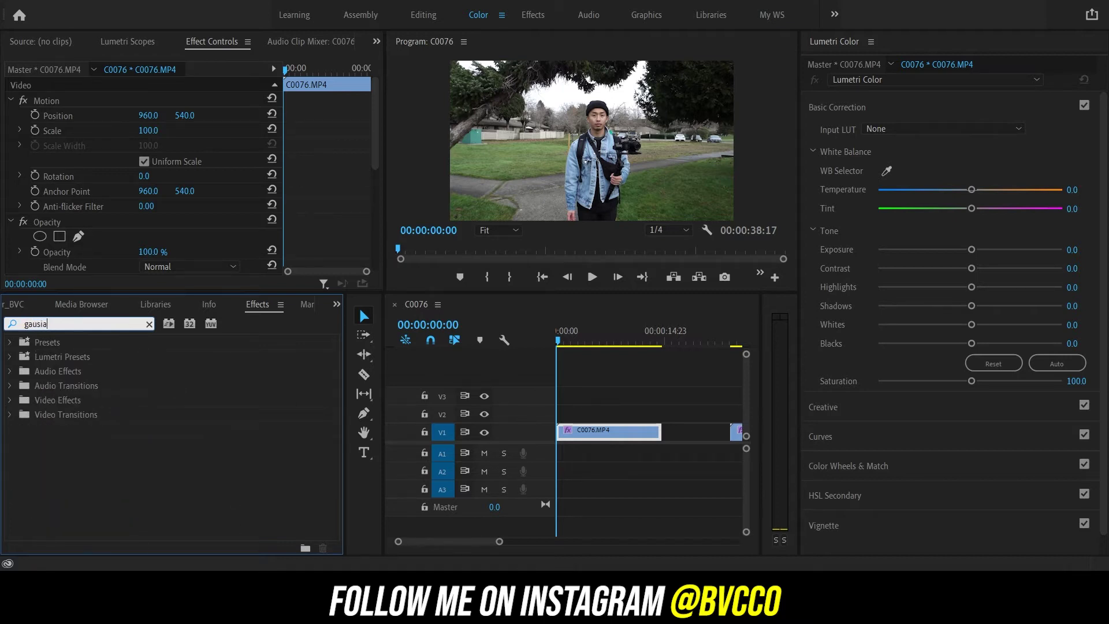
text(a)
key(BackSpace)
key(BackSpace)
key(BackSpace)
key(BackSpace)
key(BackSpace)
text(ausi)
key(BackSpace)
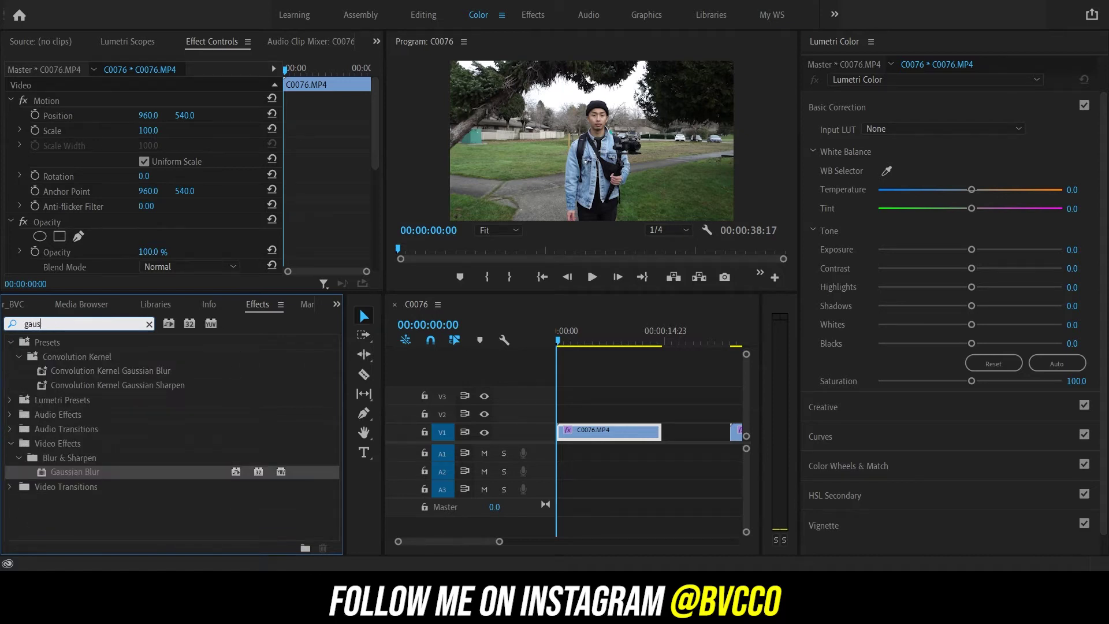
drag(75, 472, 624, 432)
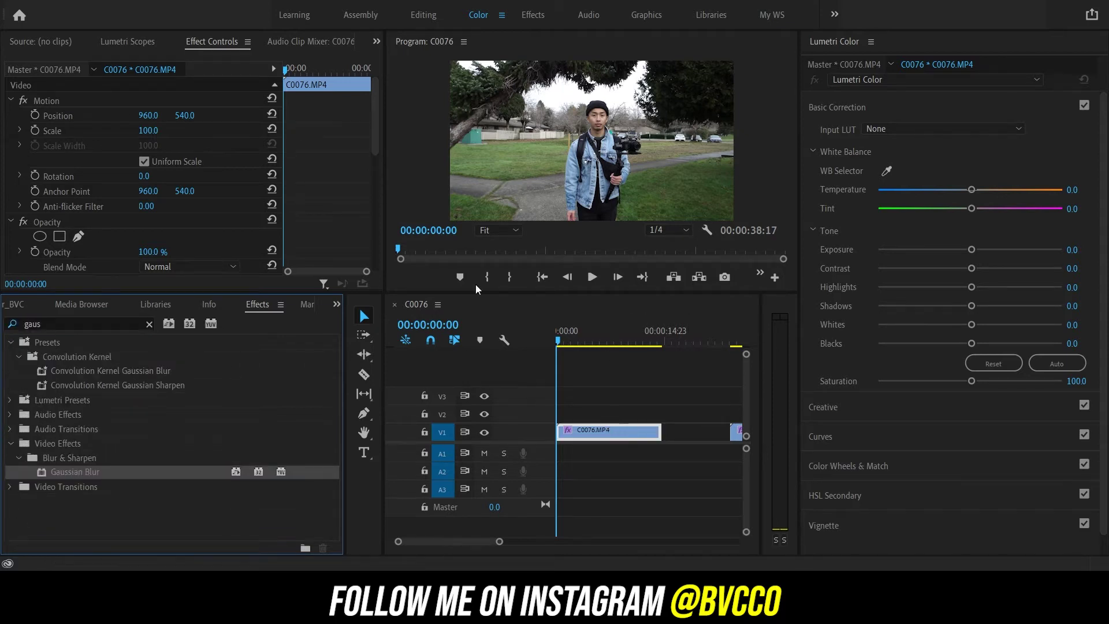
drag(377, 124, 361, 231)
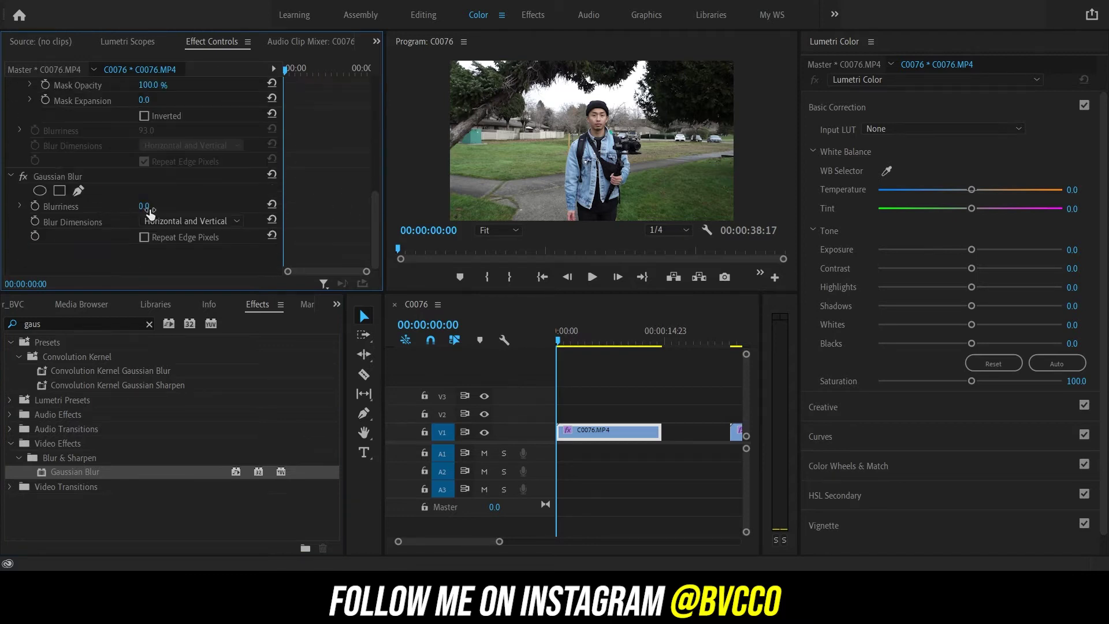
Scrub Blurriness to 109, check Repeat Edge Pixels, and add a pen mask to the Gaussian Blur
drag(144, 206, 214, 205)
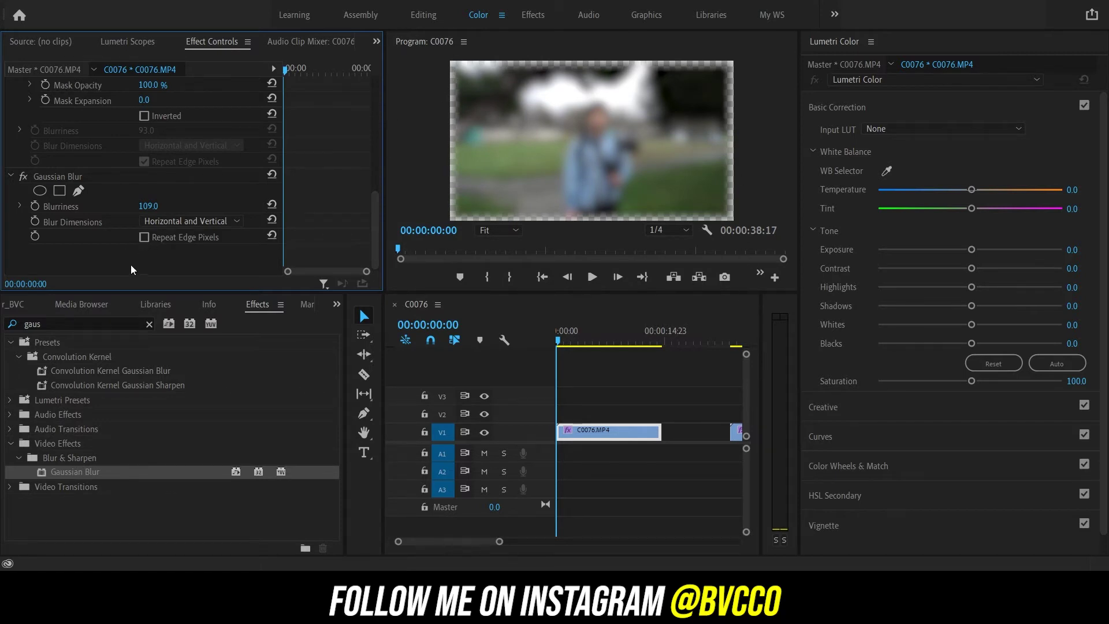
click(143, 237)
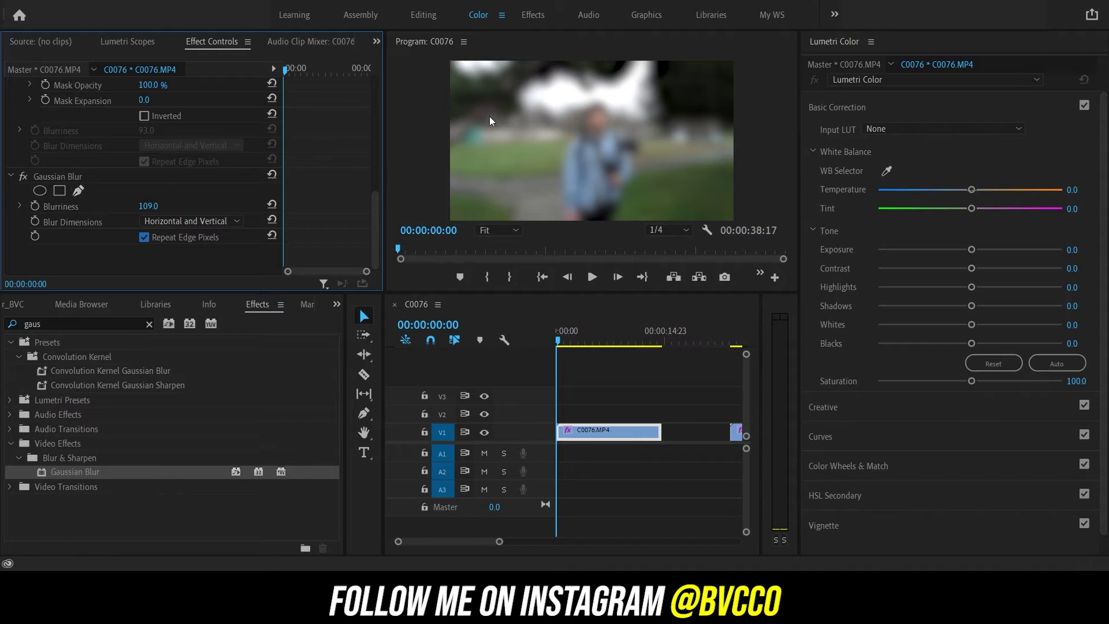
click(78, 191)
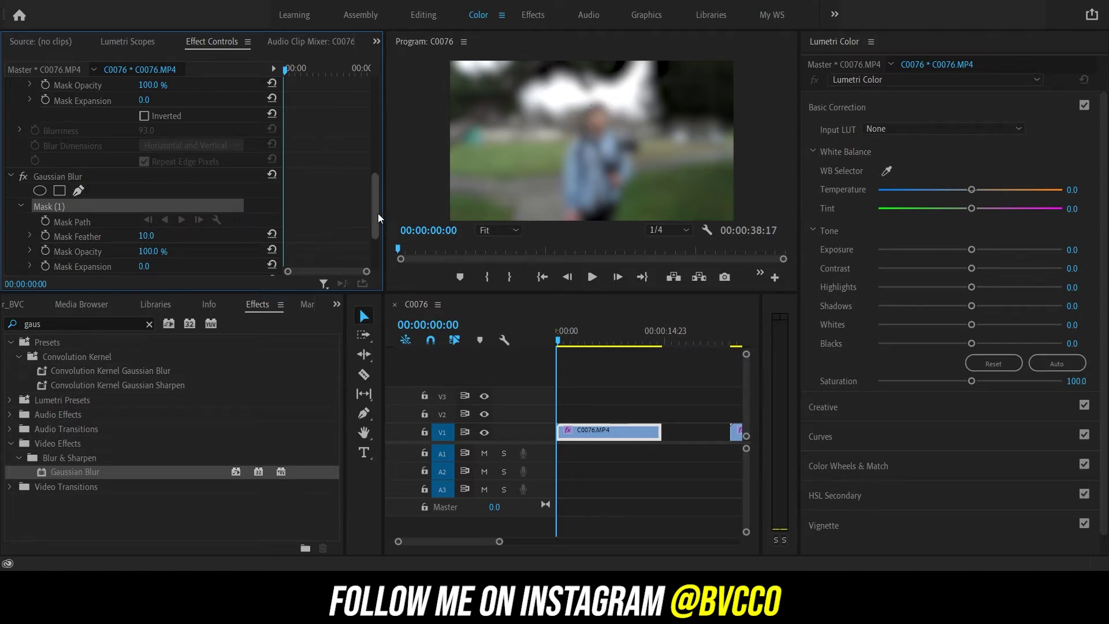
Draw a closed pen mask around the person's head, shoulders and body in the Program monitor
click(563, 179)
click(566, 146)
click(579, 131)
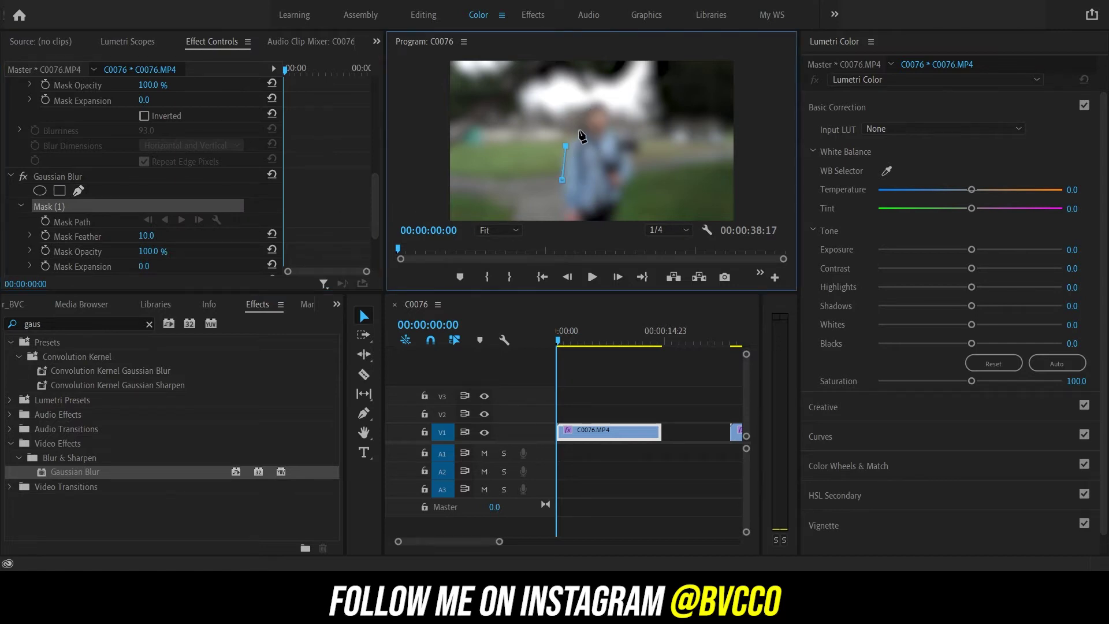
click(580, 108)
click(611, 103)
click(614, 126)
click(642, 140)
click(626, 194)
click(616, 218)
click(576, 219)
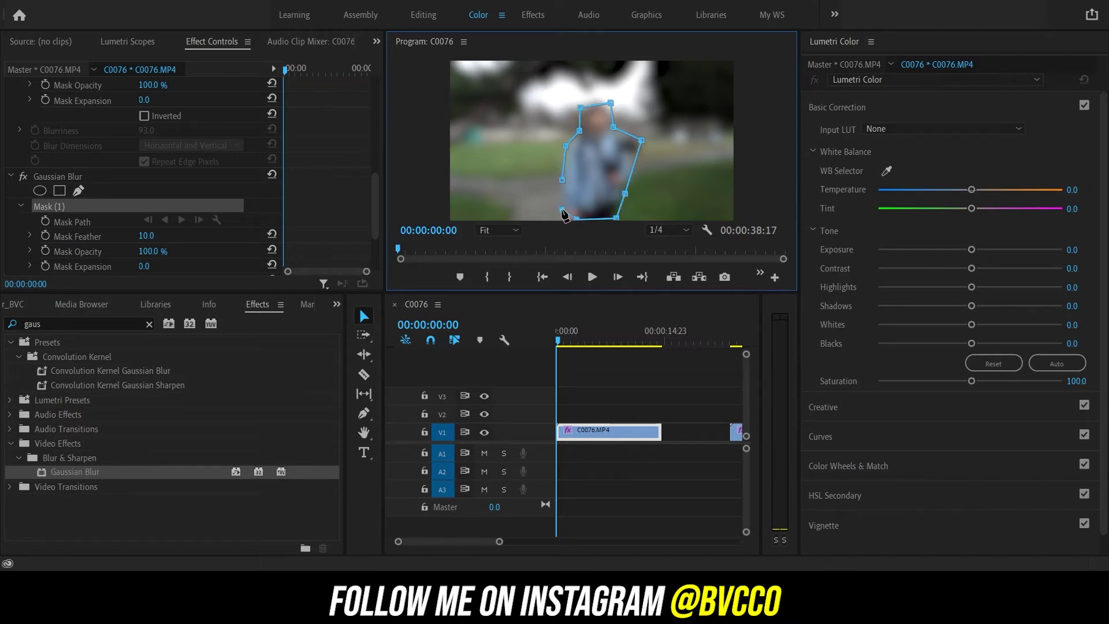
click(562, 179)
Set Mask Feather to 86 and Mask Expansion to 2
scroll(339, 219, down, 2)
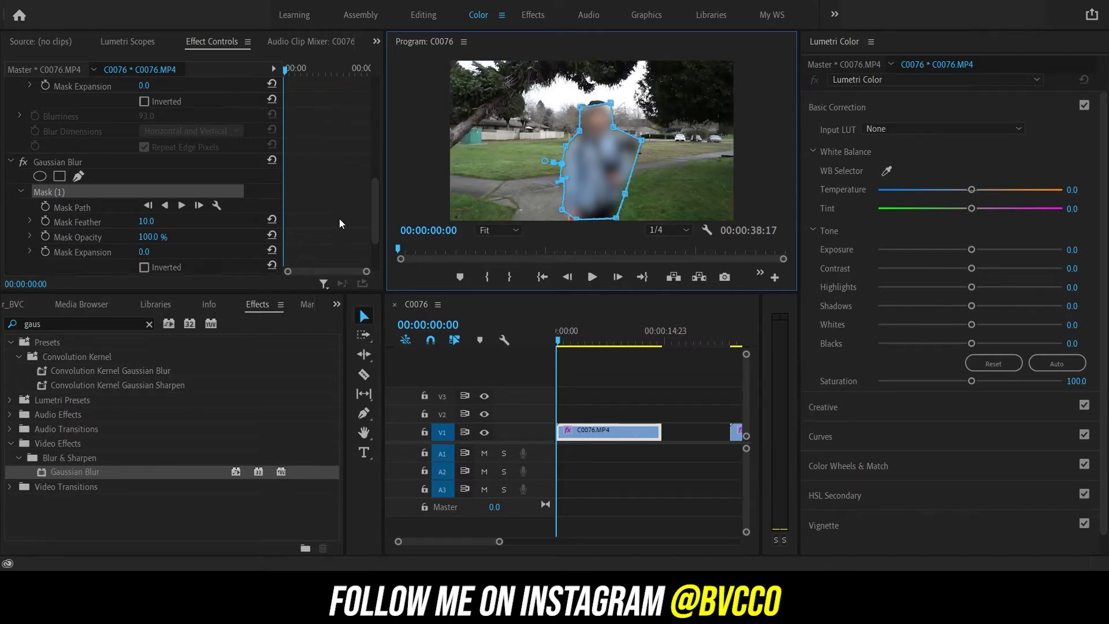
drag(144, 206, 146, 237)
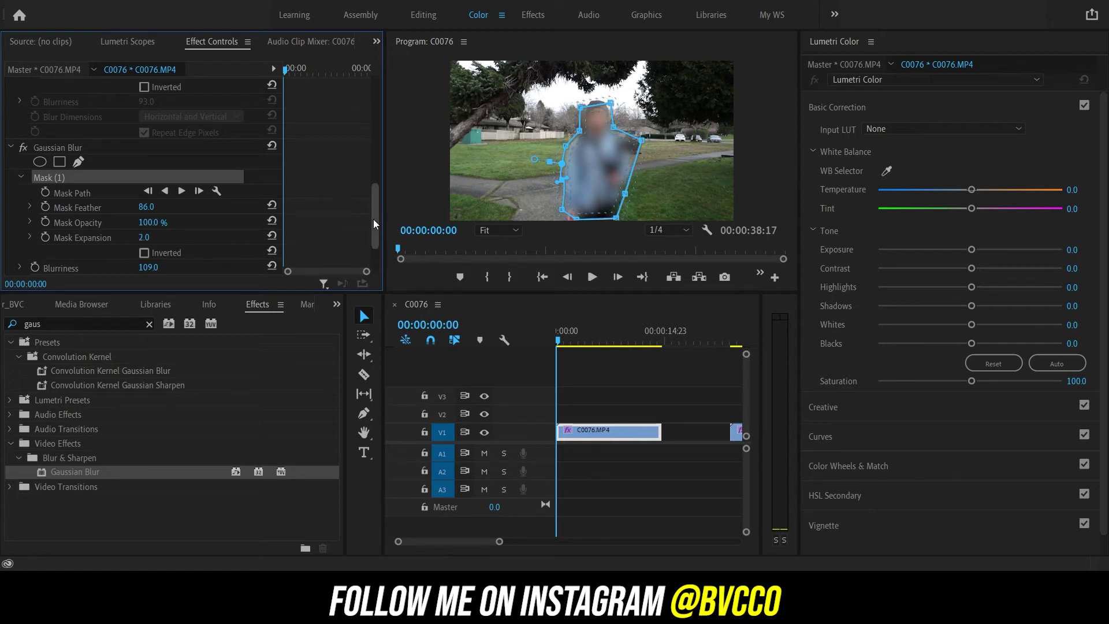
drag(374, 224, 373, 249)
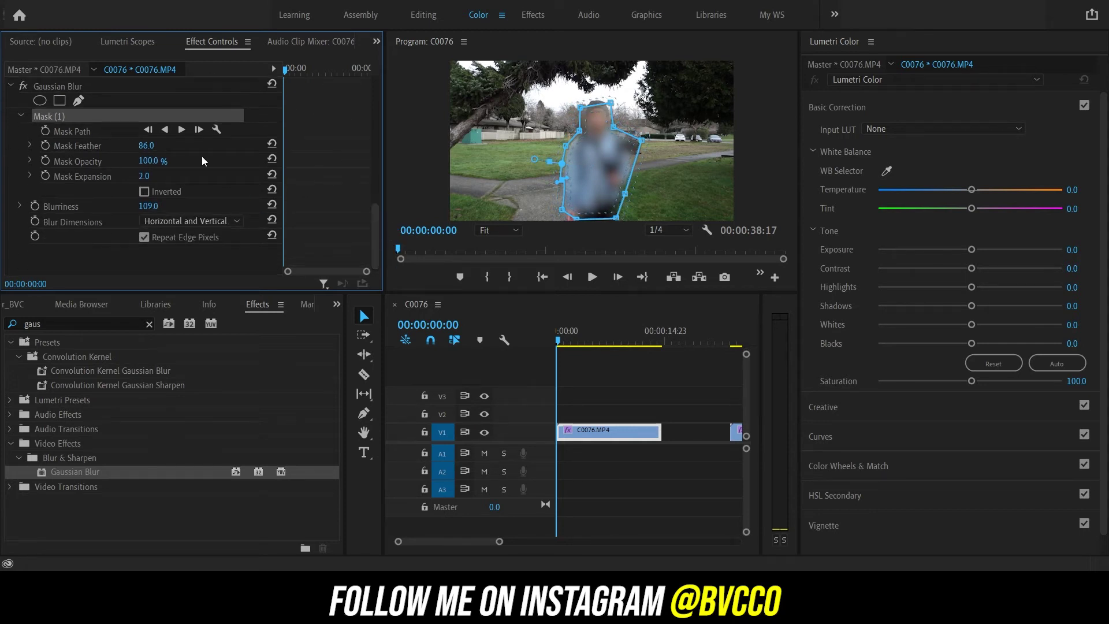
Track Mask (1) forward, then scrub ahead and play to confirm the blur follows the person
click(182, 130)
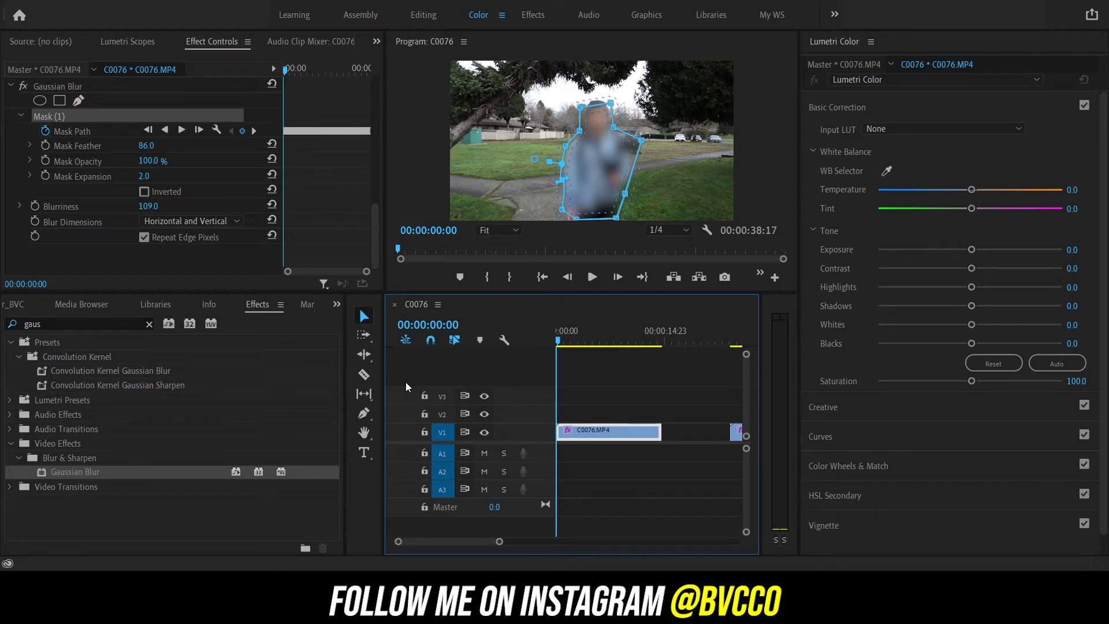
drag(557, 342, 520, 344)
click(595, 278)
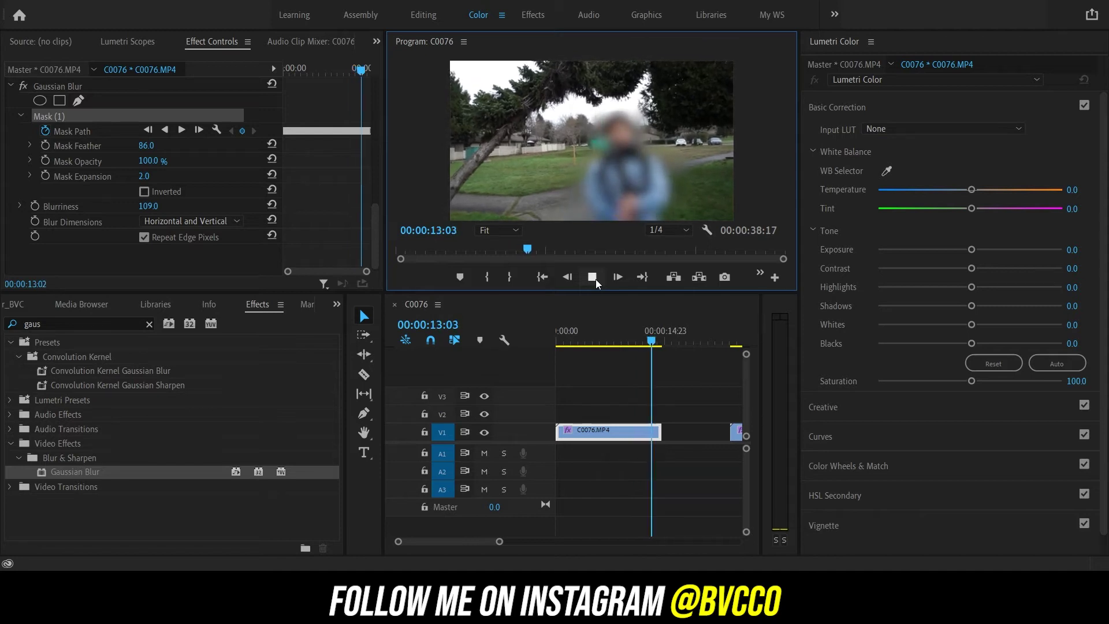
Stop playback, delete the extra body-masked clip and its gap, then reframe the timeline at the start
click(594, 278)
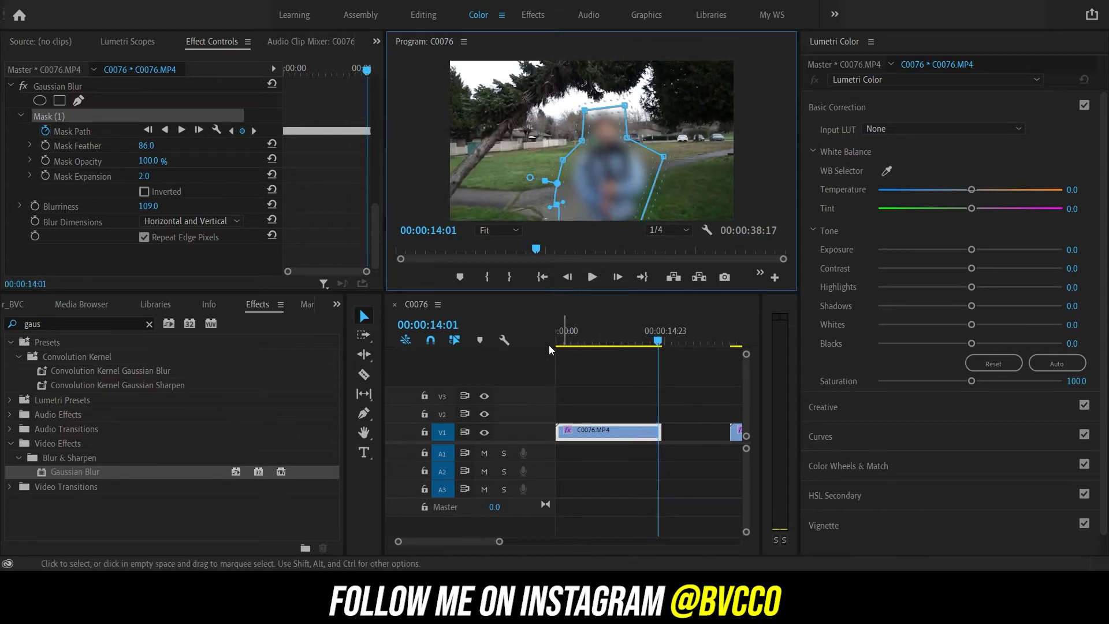
click(581, 431)
key(Delete)
click(577, 427)
key(Delete)
key(minus)
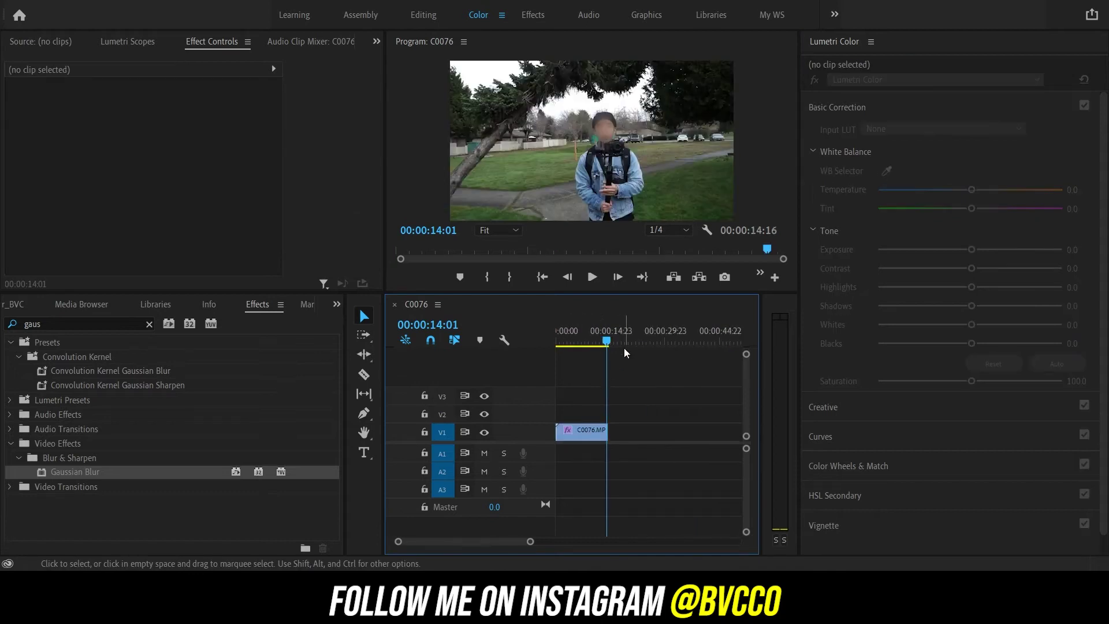
key(Home)
key(equal)
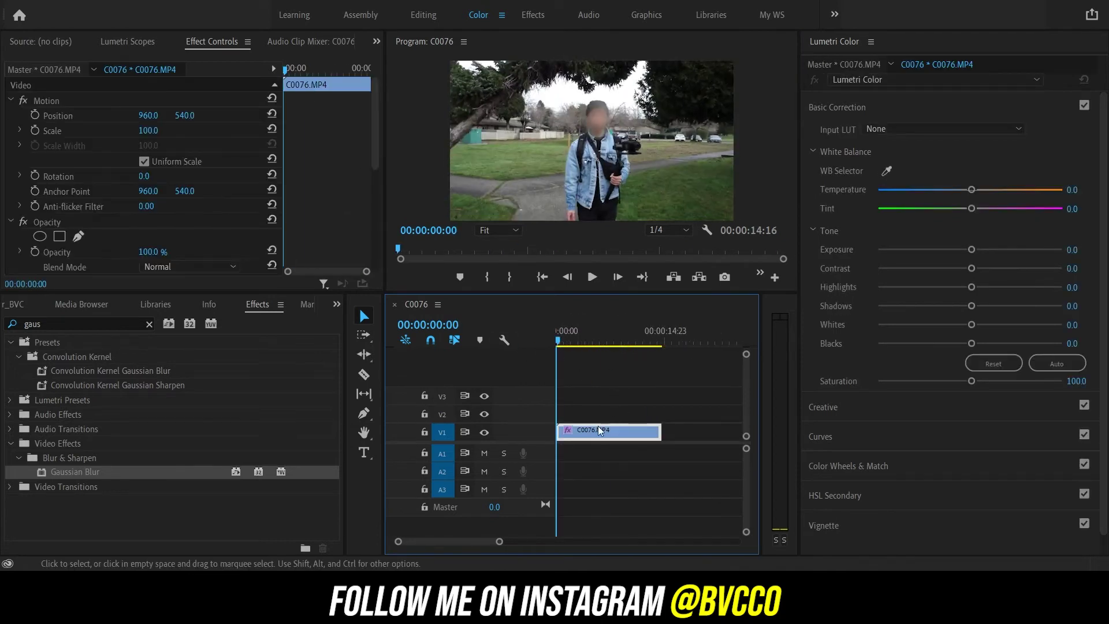
Select the face mask, Mask (1), and preview it from the clip's start to 00:00:04:05
drag(373, 151, 373, 251)
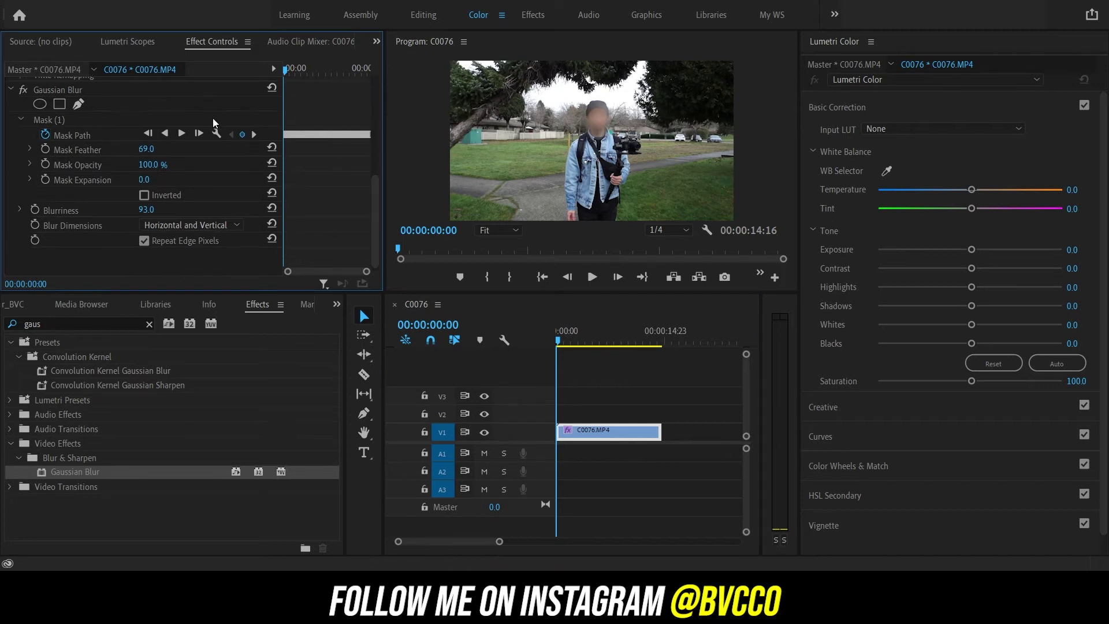
click(85, 123)
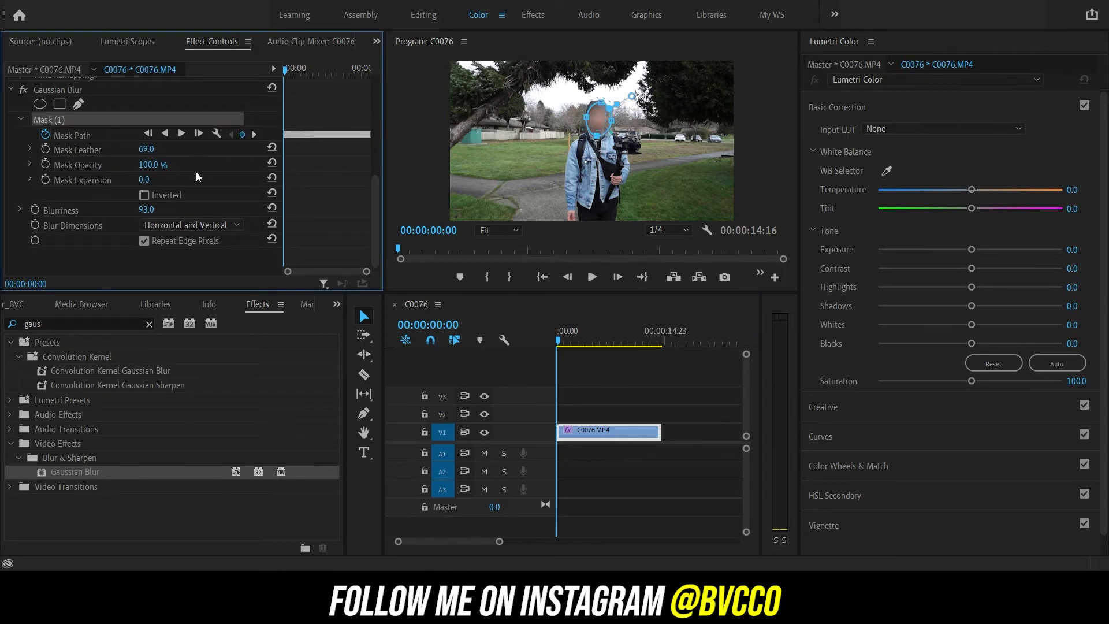
click(570, 328)
drag(570, 329, 556, 329)
click(592, 276)
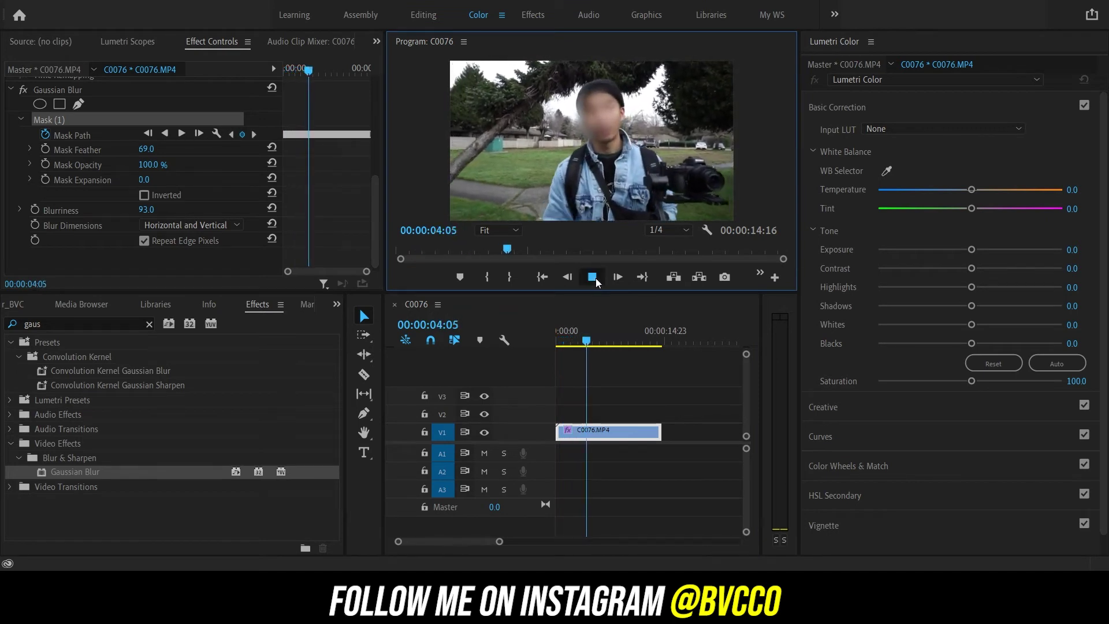
click(595, 279)
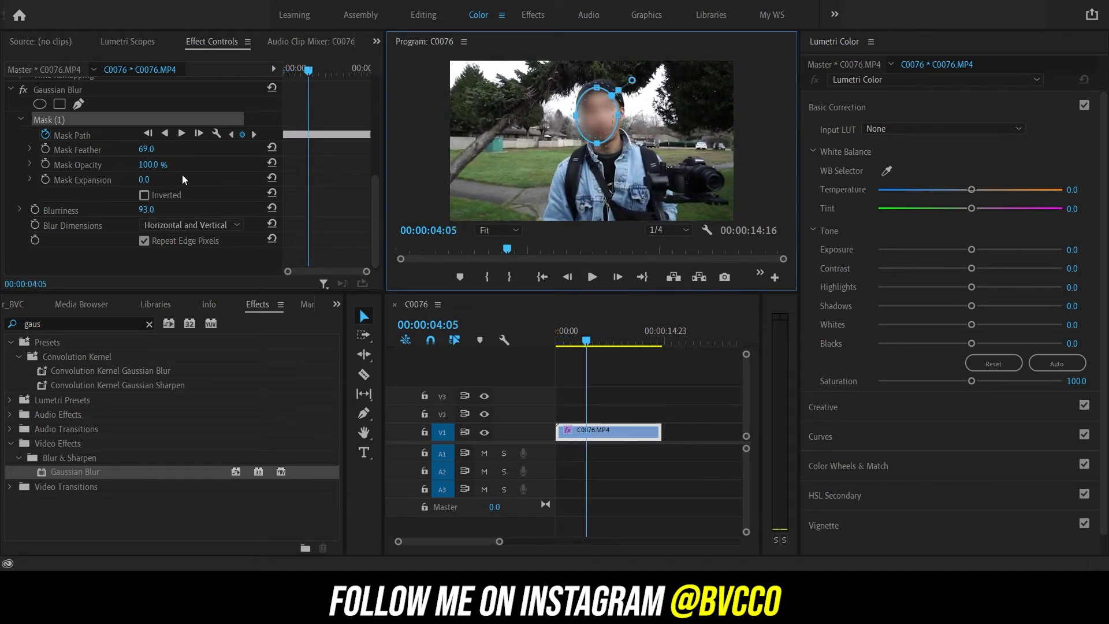
Raise Mask Expansion to 41 and replay the sequence from the start
click(145, 180)
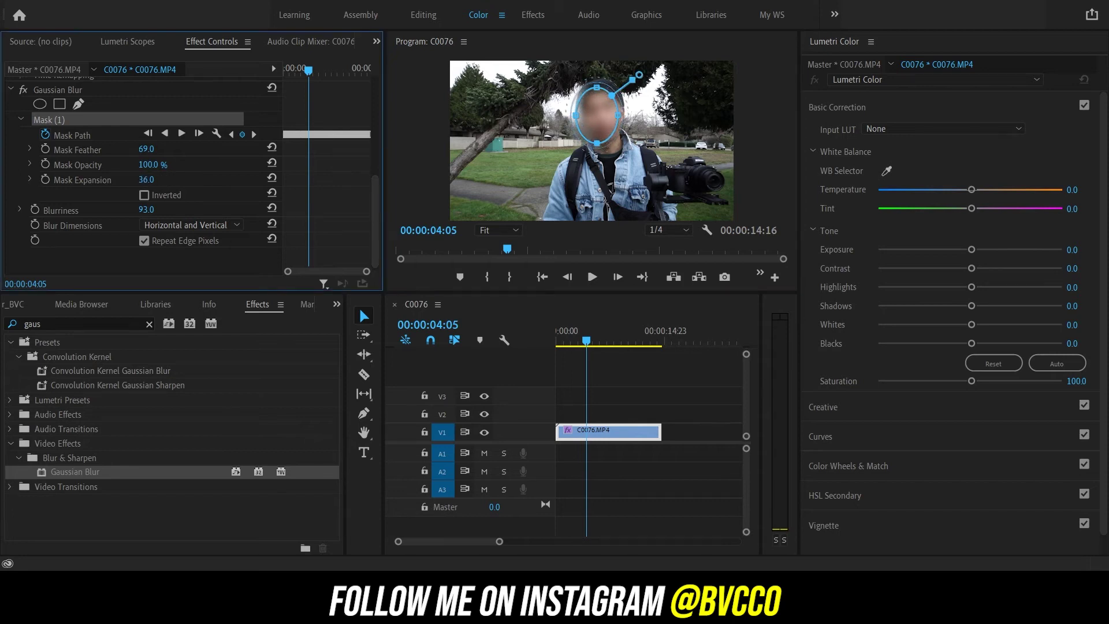
click(586, 373)
key(Home)
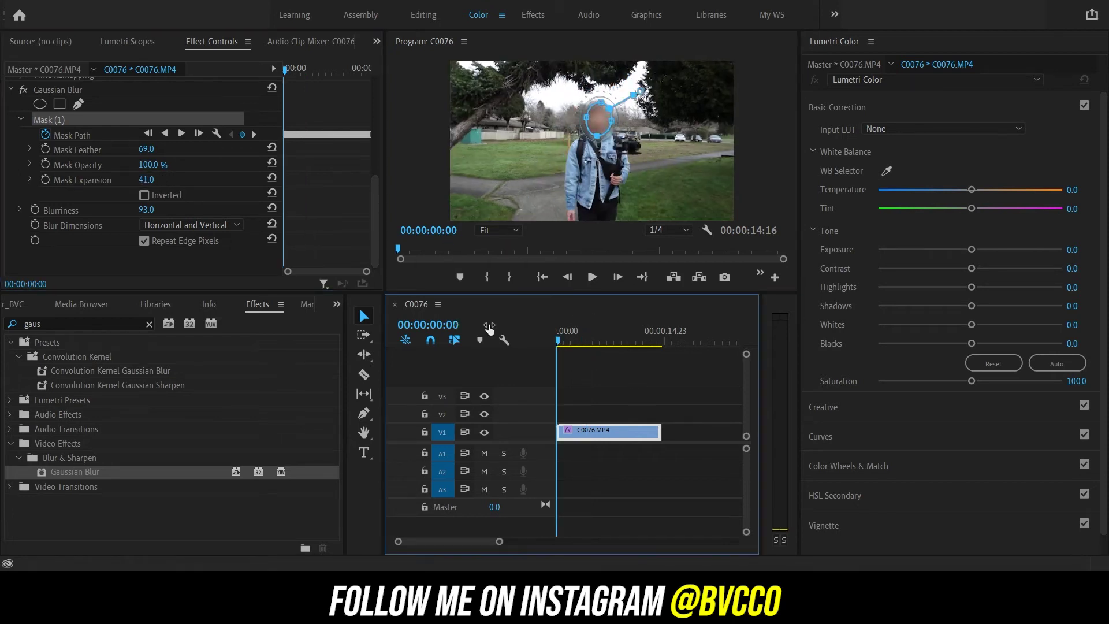
key(space)
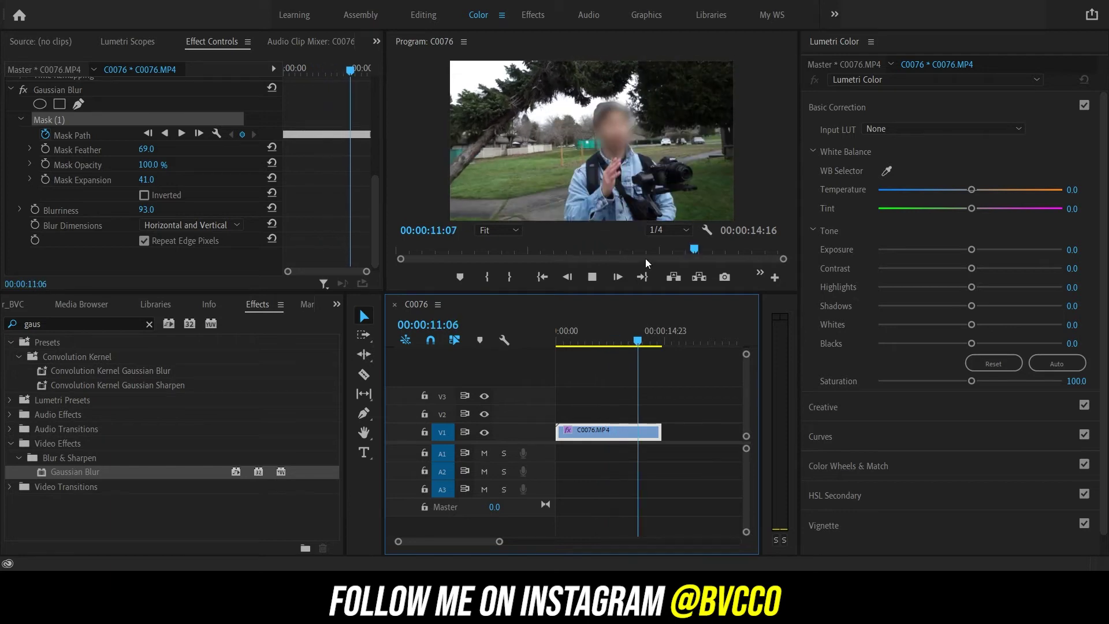
Stop playback and scrub through the clip checking the mask, parking at 00:00:07:09
key(space)
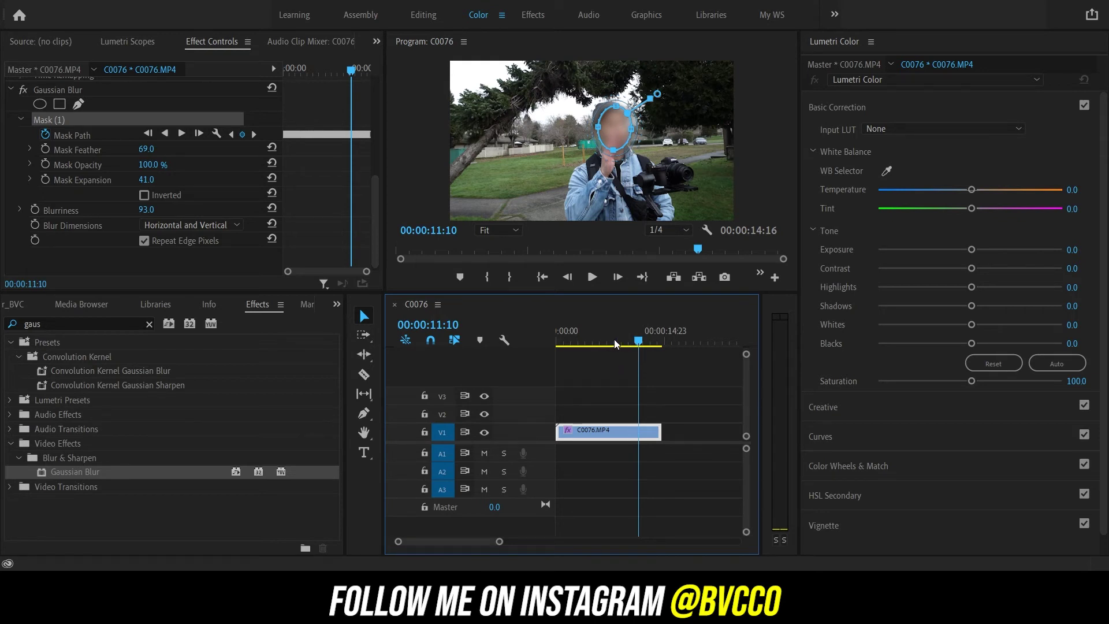
drag(572, 347, 508, 339)
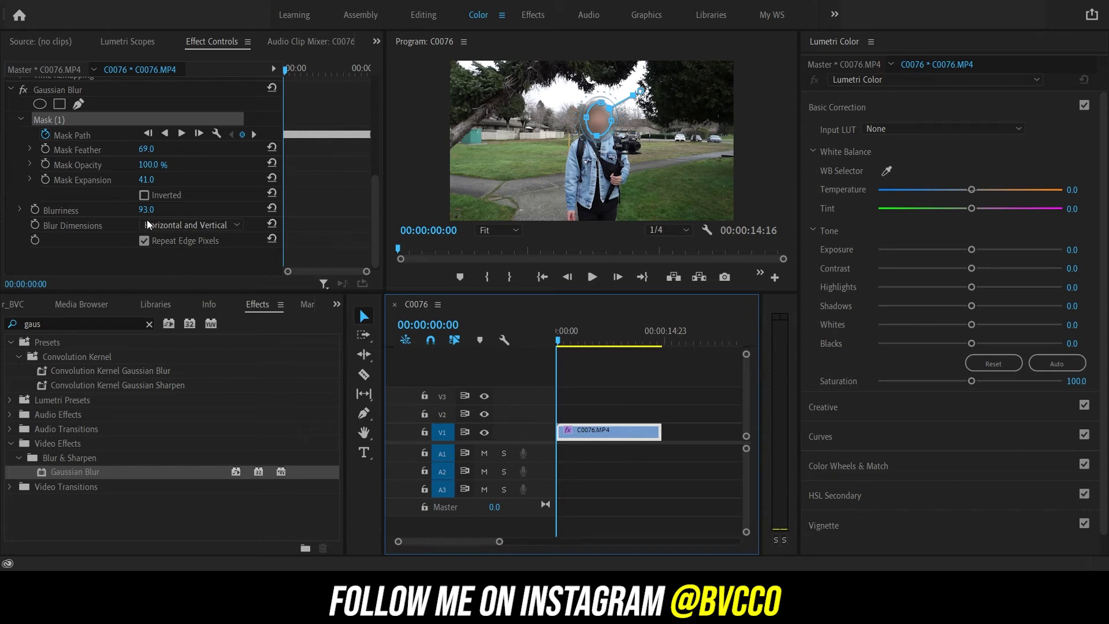
click(568, 340)
click(570, 340)
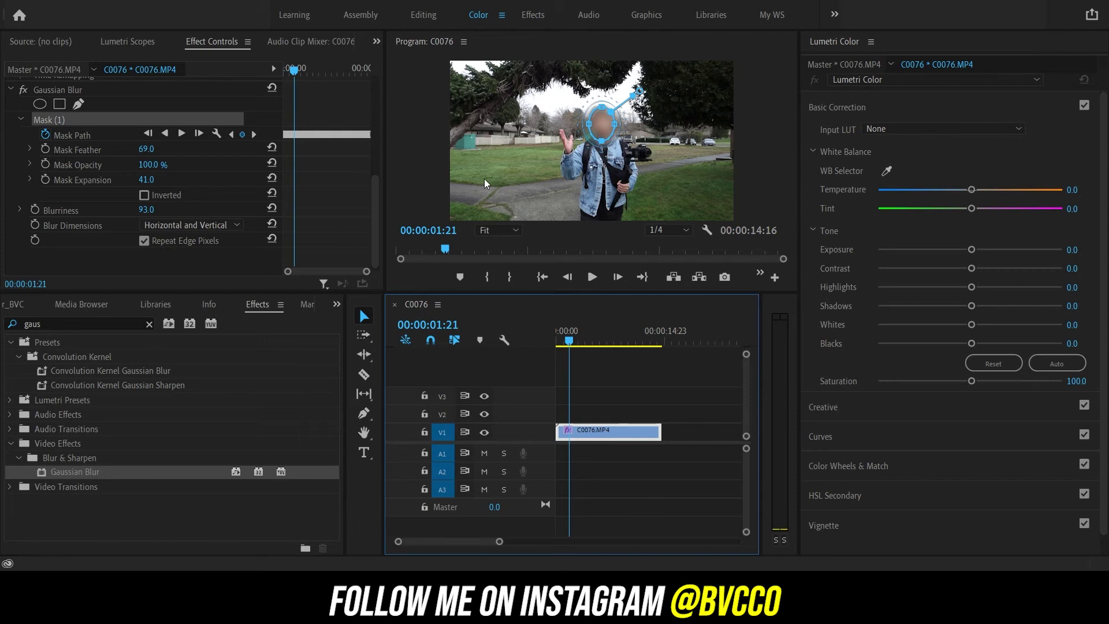
drag(574, 335, 613, 340)
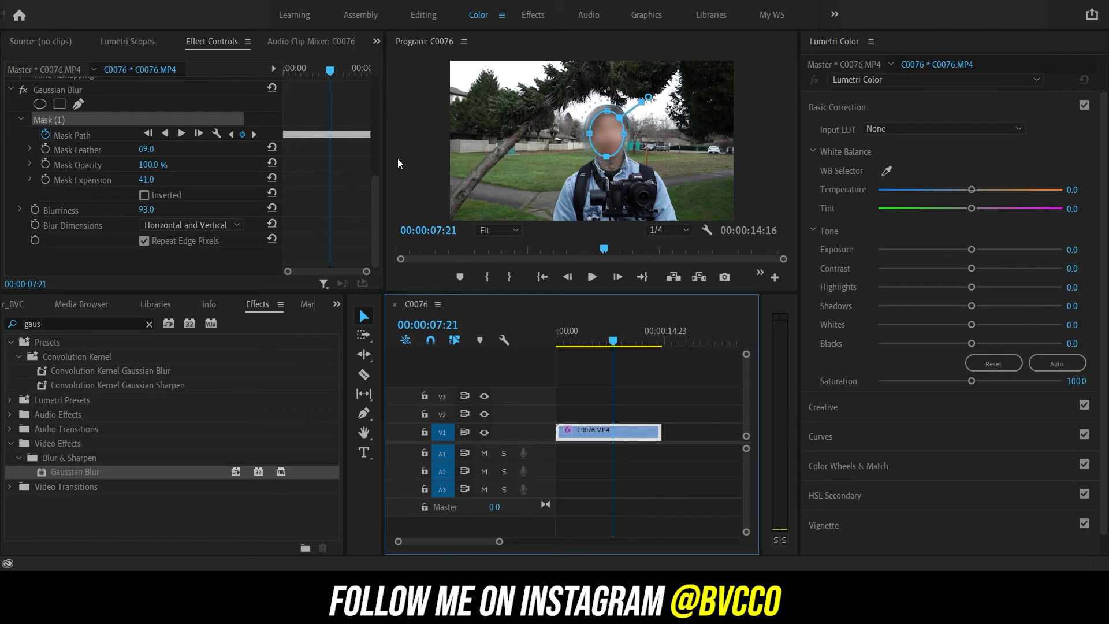
click(610, 341)
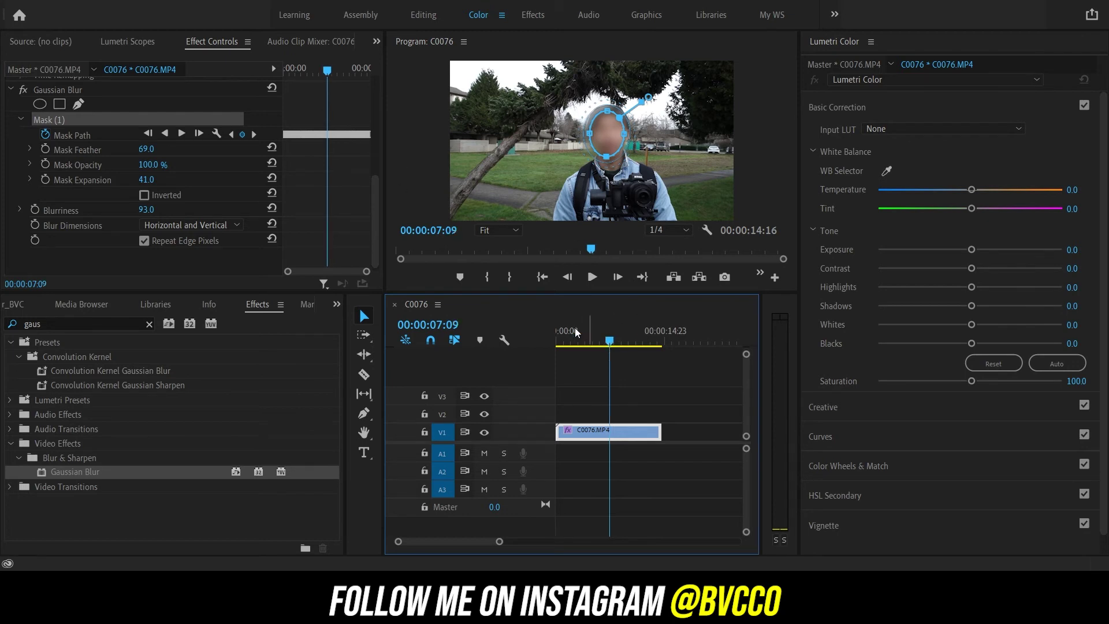
Track the face mask backward from 00:00:07:09 and play the sequence from the beginning
click(166, 134)
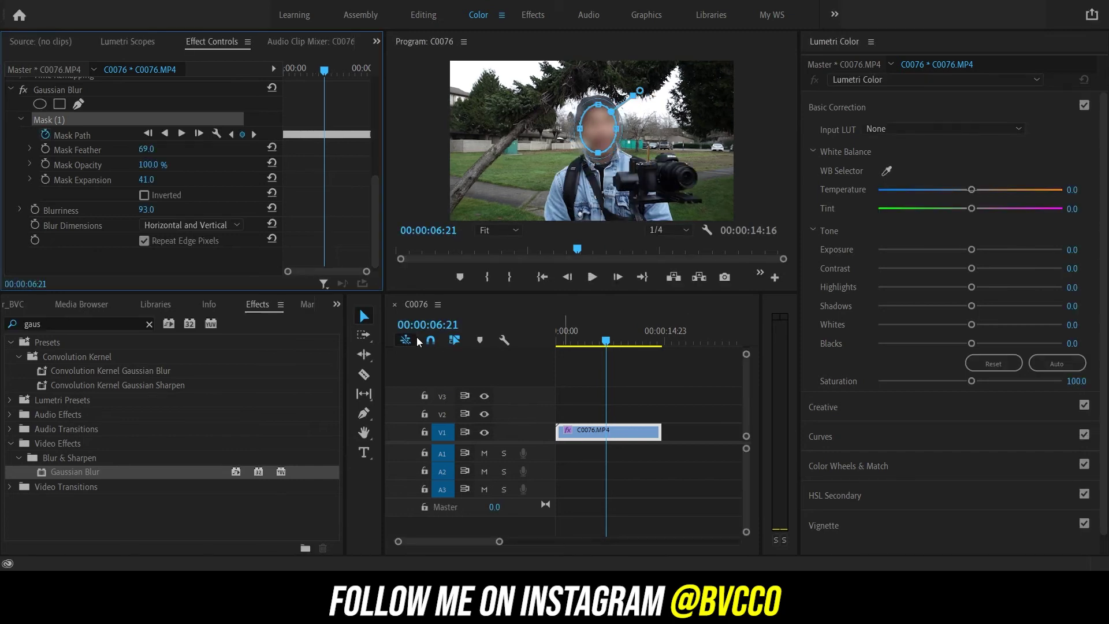
click(703, 354)
key(space)
key(Home)
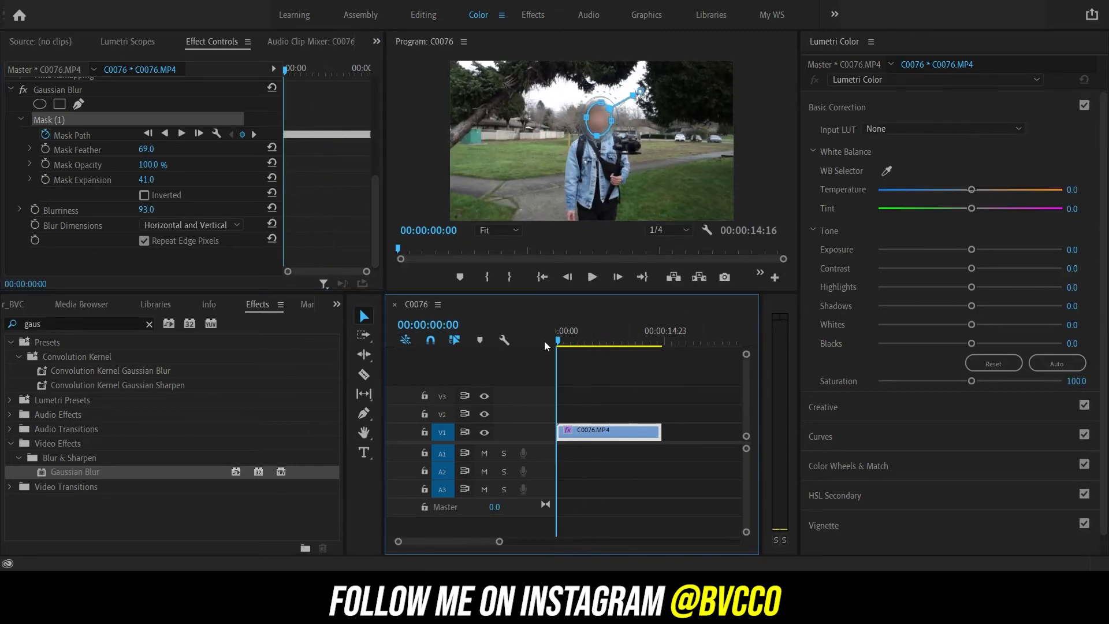